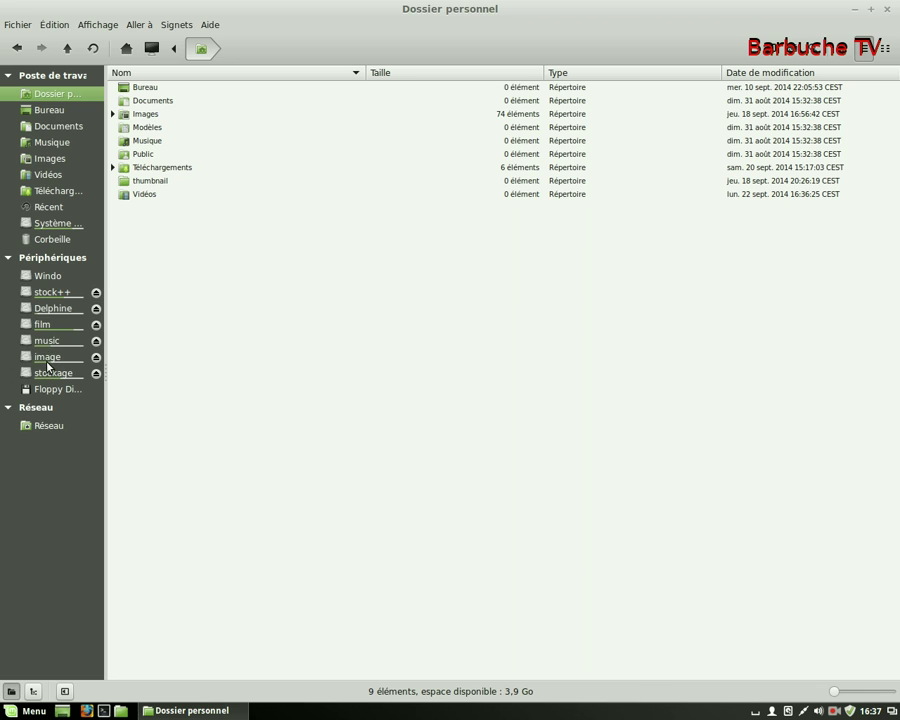
Step: Open the mtab file from the /etc folder of the file system in the text editor
left_click(62, 224)
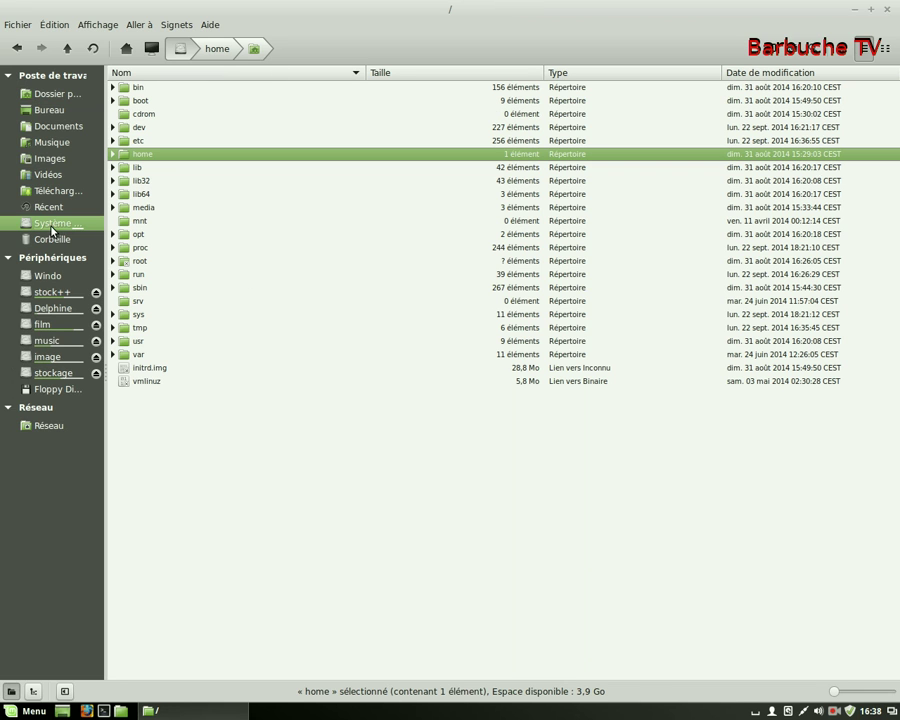
double_click(138, 142)
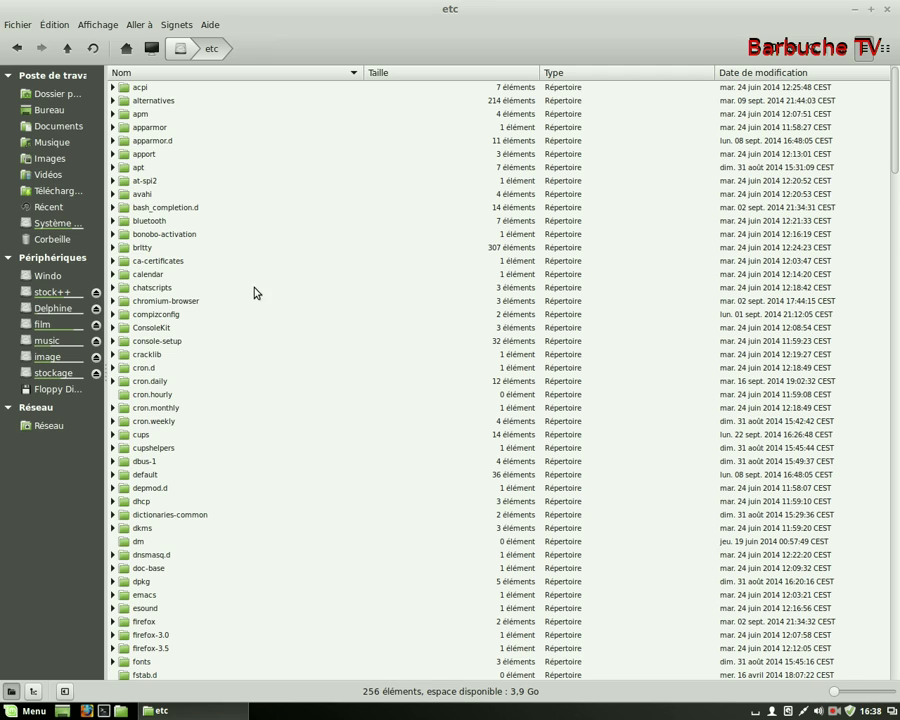
scroll(229, 366, "down", 20)
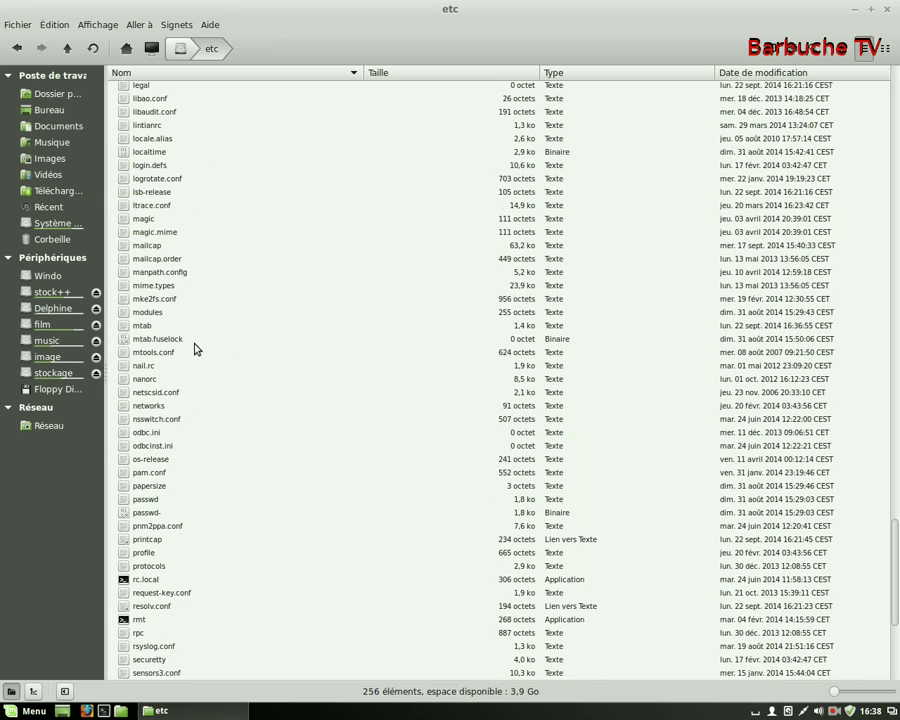
scroll(199, 344, "down", 7)
scroll(160, 470, "up", 8)
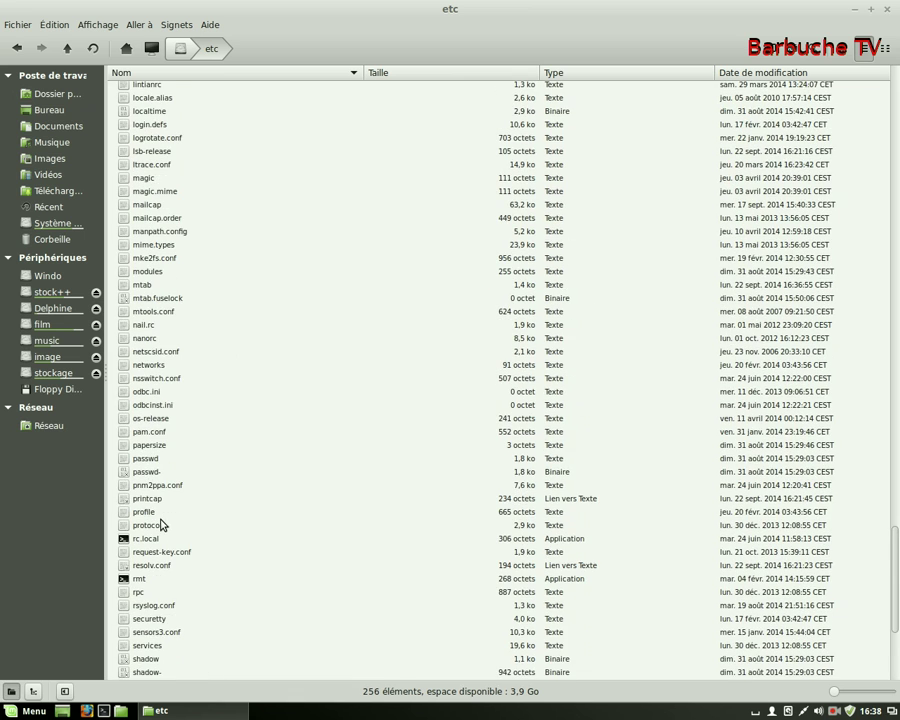
left_click(146, 349)
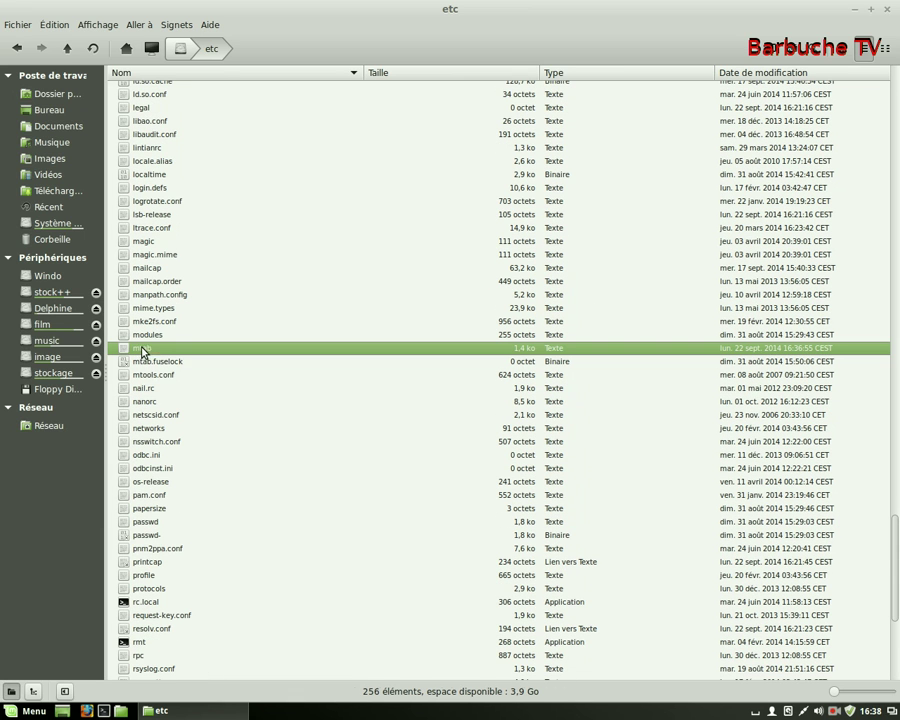
double_click(148, 350)
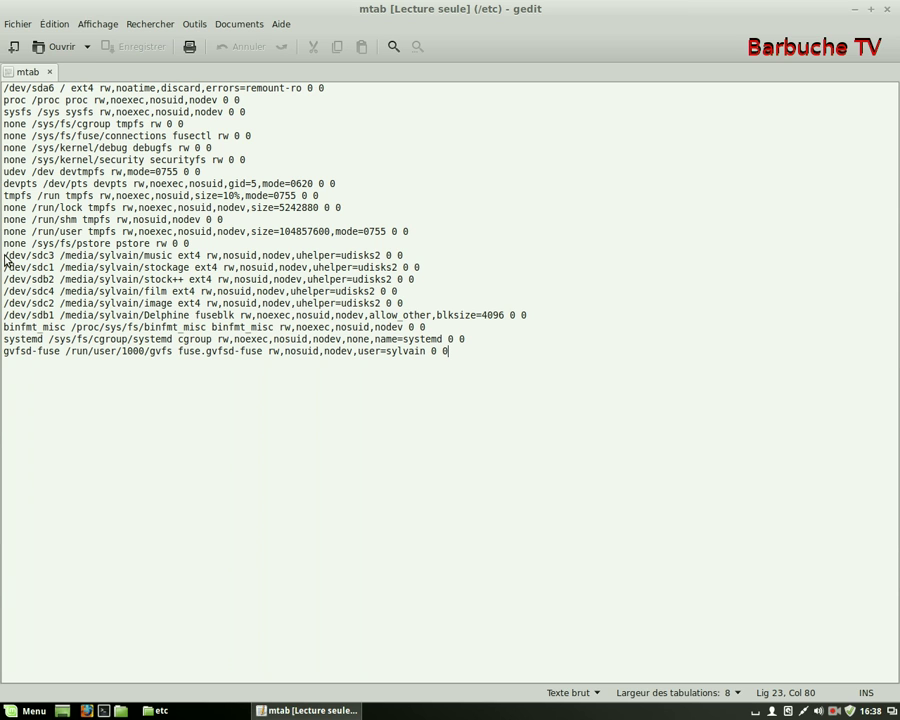
Step: Examine the mounted partition lines in mtab, highlighting the five ext4 entries from /dev/sdc3 to /dev/sdc2
left_click(6, 256)
left_click_drag(6, 256, 488, 370)
left_click(95, 315)
left_click_drag(178, 255, 215, 280)
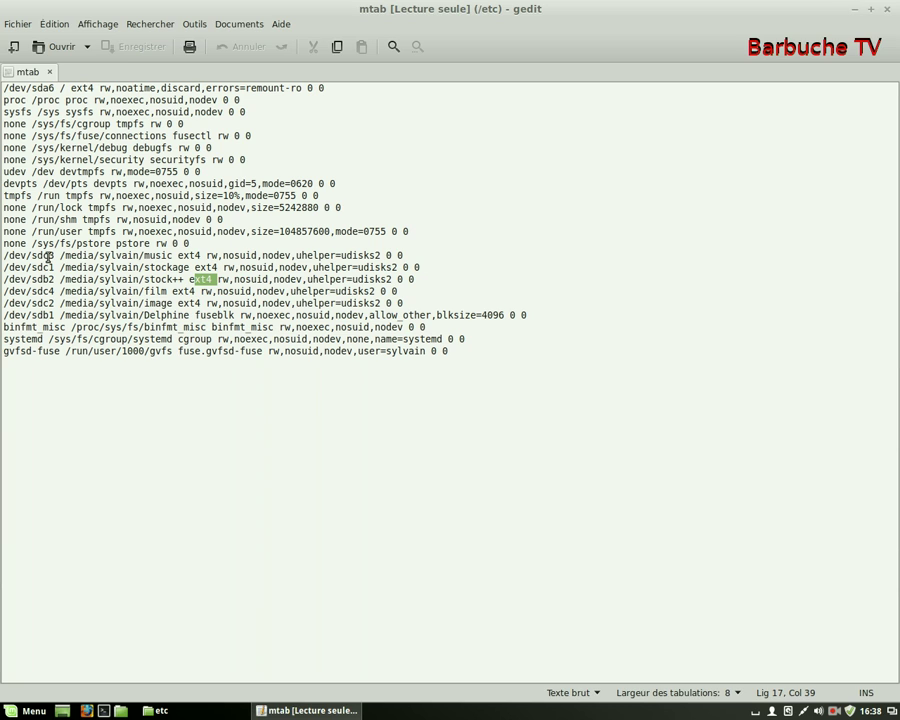
key("Right")
left_click_drag(6, 257, 422, 304)
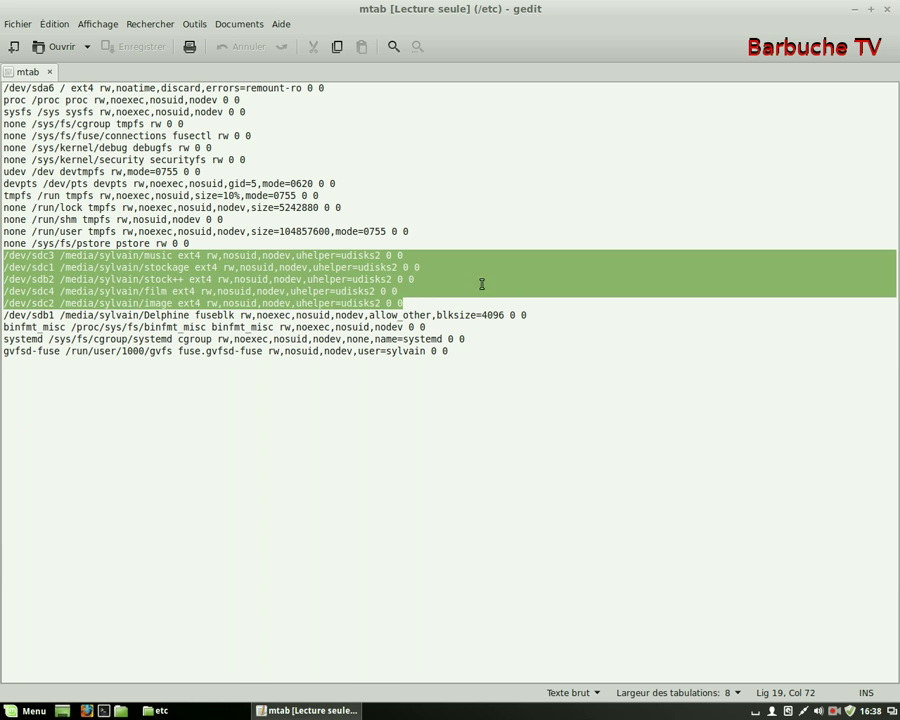
Step: Minimise the open windows, run "sudo gedit /etc/fstab" in a terminal and enter the account password
left_click(854, 9)
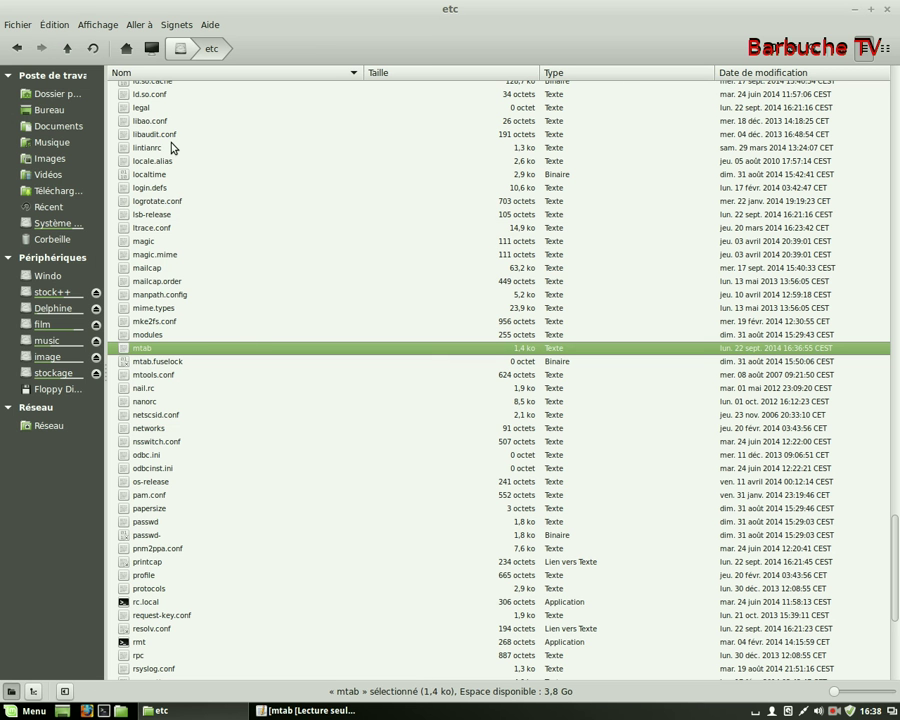
left_click(853, 11)
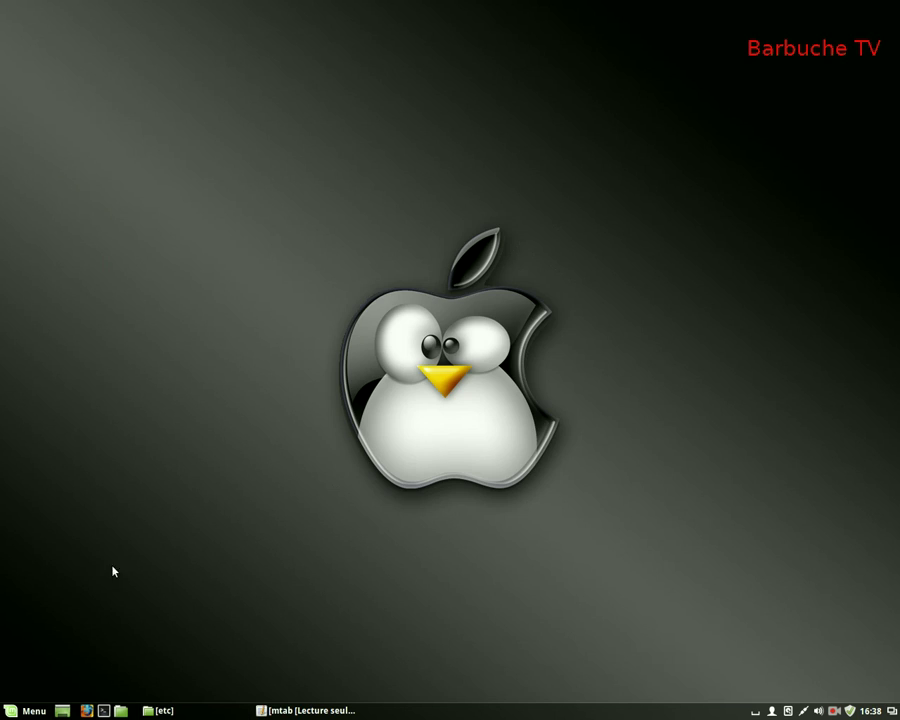
left_click(104, 710)
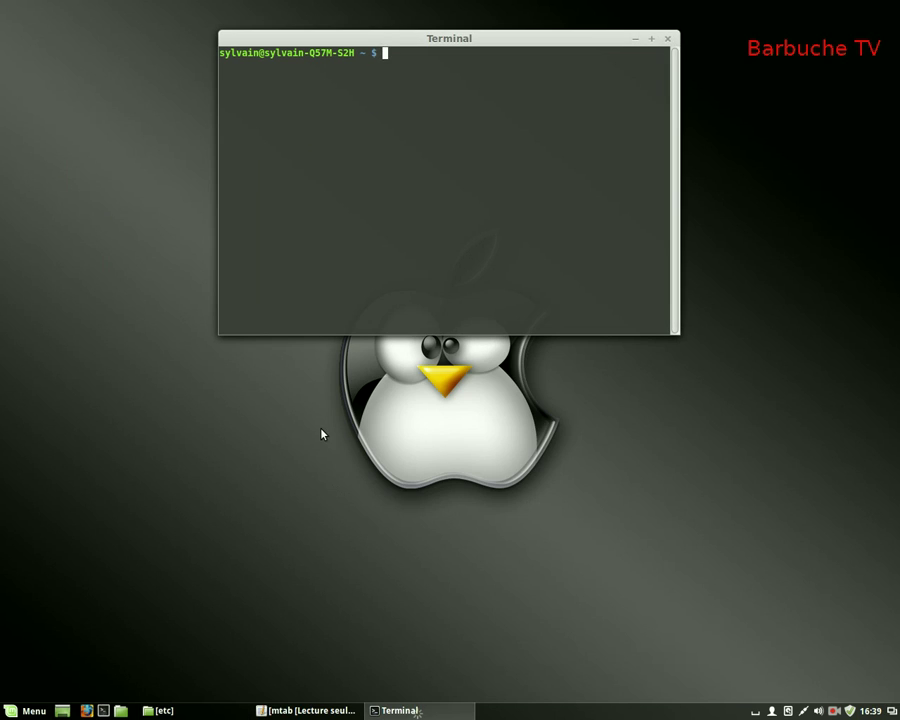
type("sudo gedit /etc")
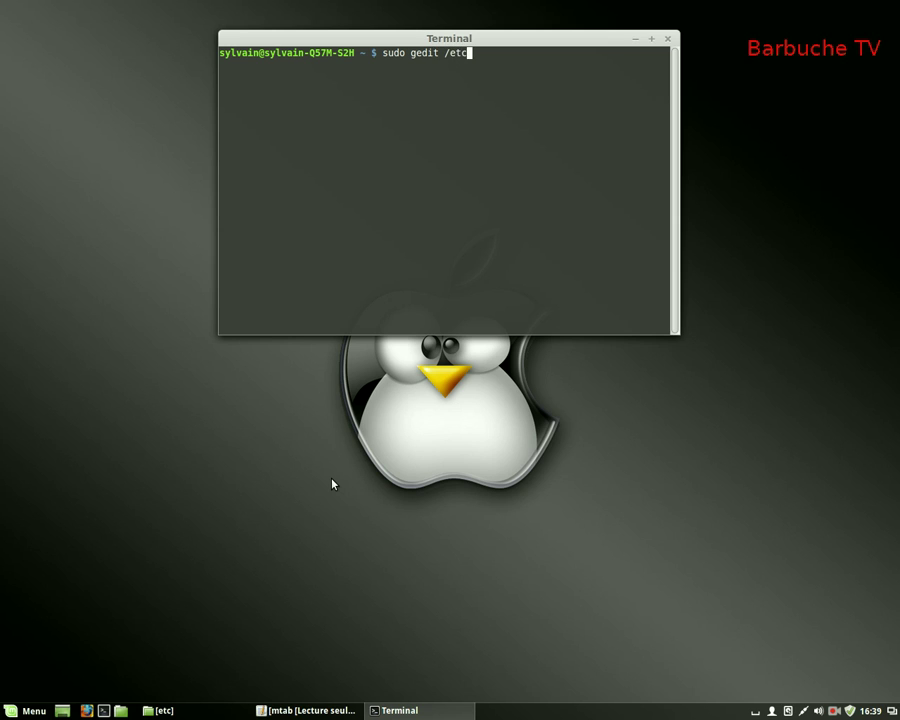
type("/fstab")
key("Return")
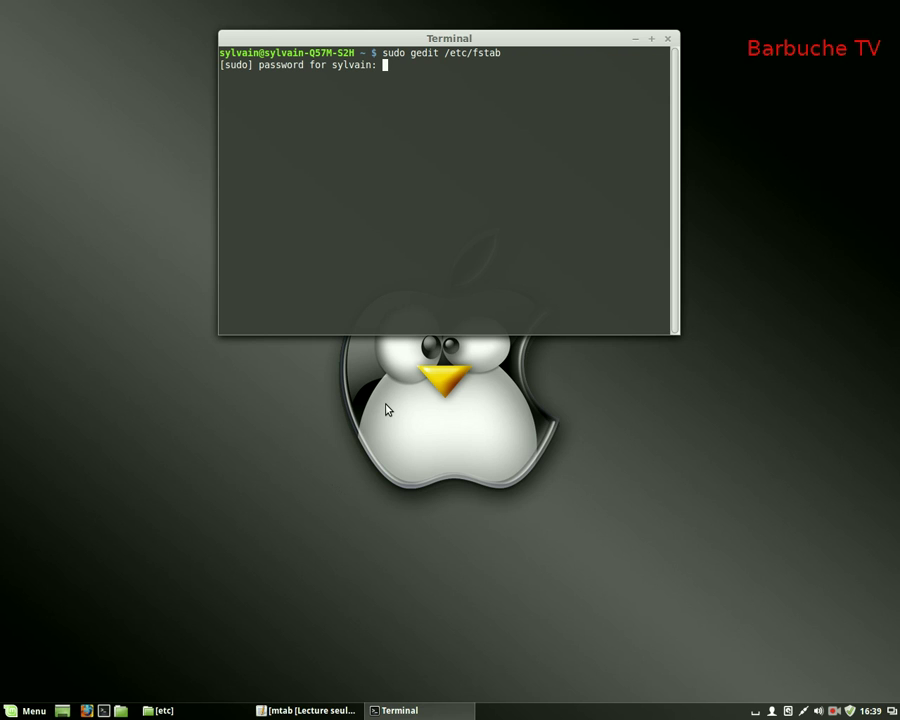
key("Return")
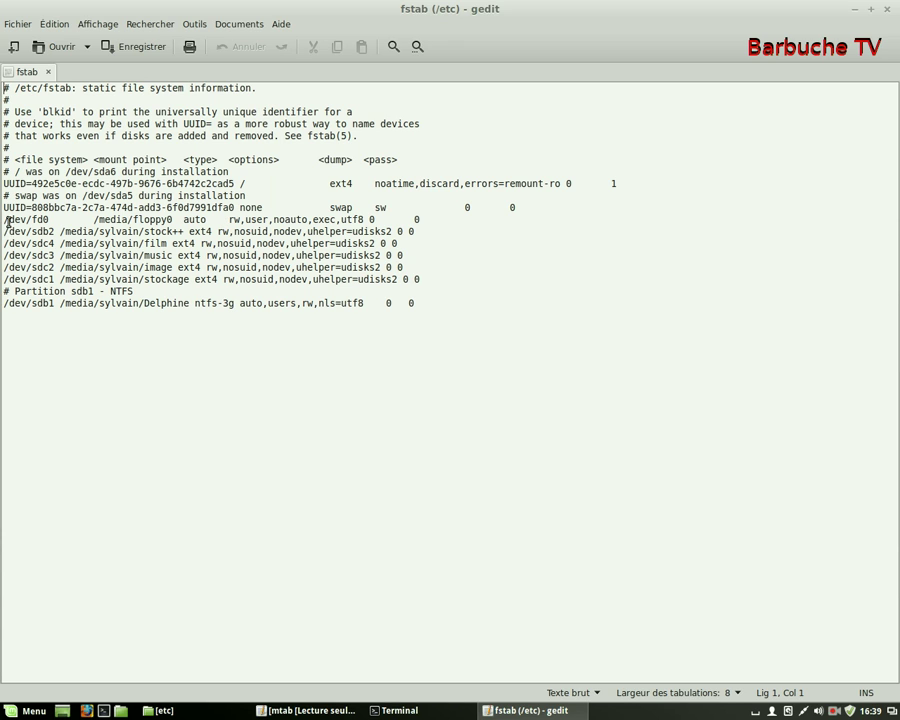
Step: Review the added ext4 partition lines in fstab and the noatime,discard options on the root entry
left_click_drag(7, 233, 429, 279)
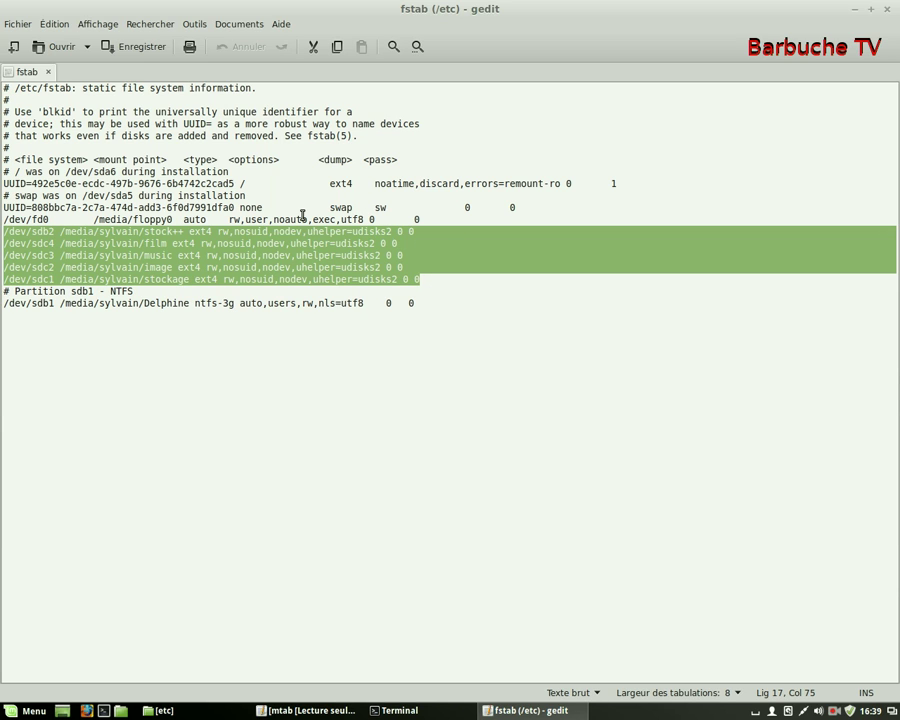
left_click(374, 184)
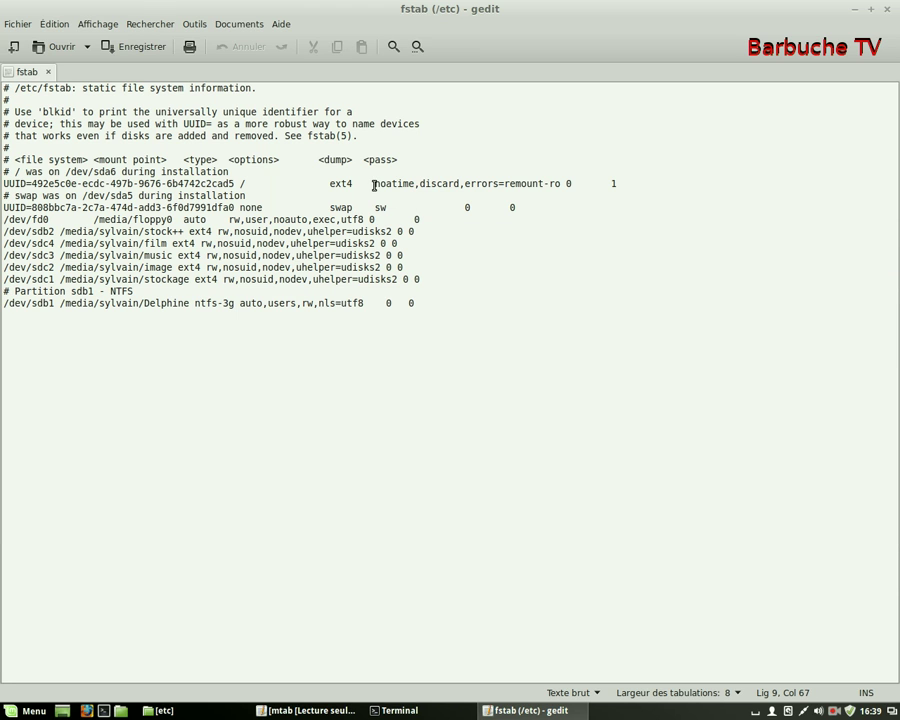
left_click_drag(374, 184, 463, 184)
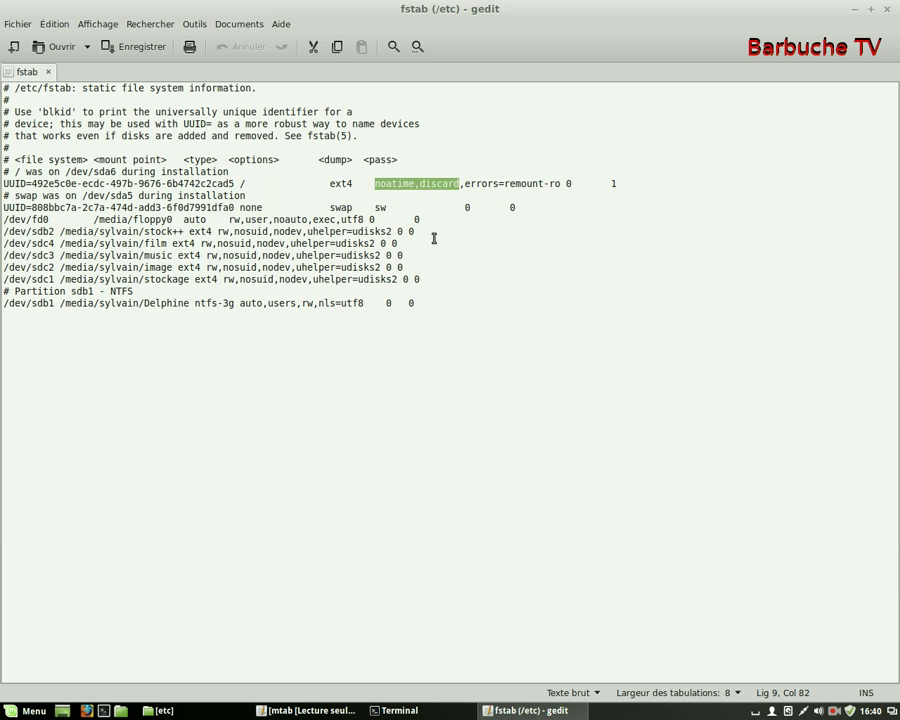
key("Down")
key("Down")
key("Down")
key("Down")
key("Down")
key("Down")
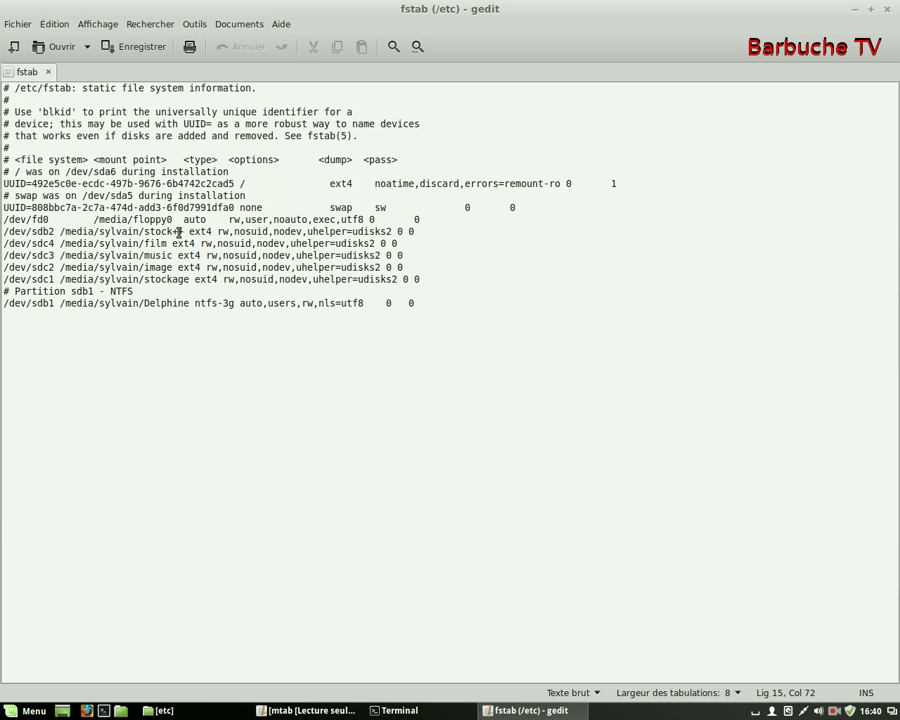
Step: Examine the ext4 partition lines in fstab, highlighting the file system type on the stock++, film and music entries
left_click_drag(5, 231, 453, 275)
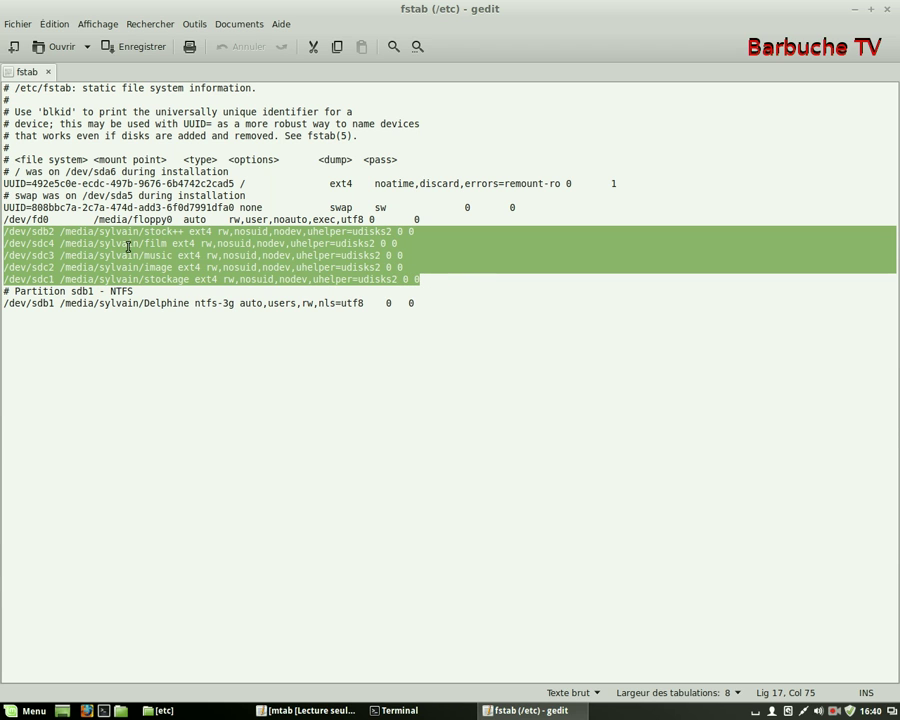
left_click_drag(240, 232, 183, 256)
double_click(190, 232)
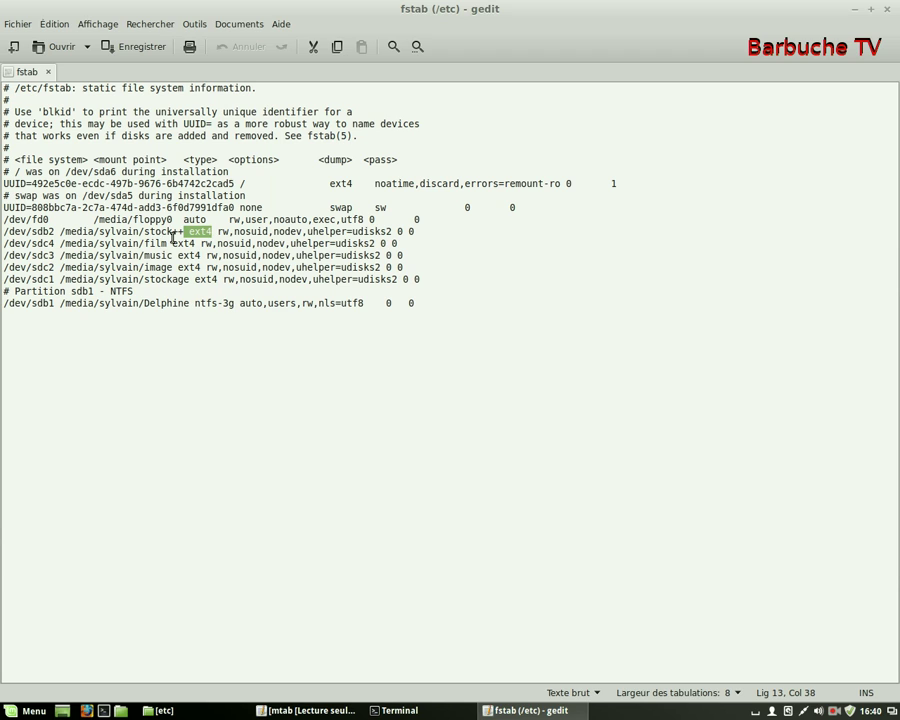
double_click(180, 243)
double_click(190, 255)
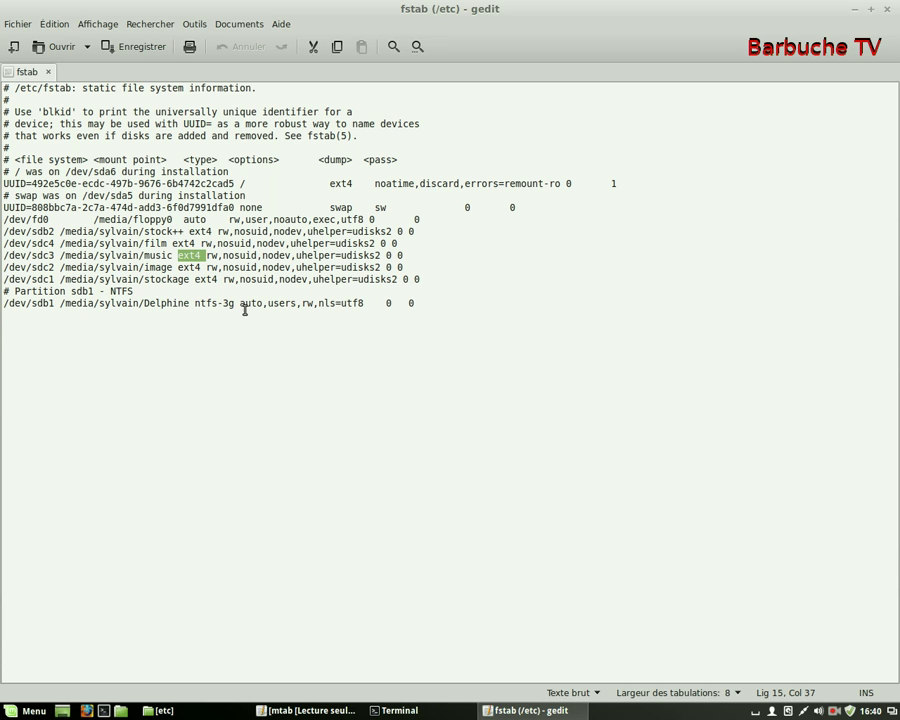
Step: Examine the NTFS comment and the /dev/sdb1 entry's "ntfs-3g auto,users,rw,nls=utf8 0 0" settings in fstab
left_click_drag(5, 291, 138, 294)
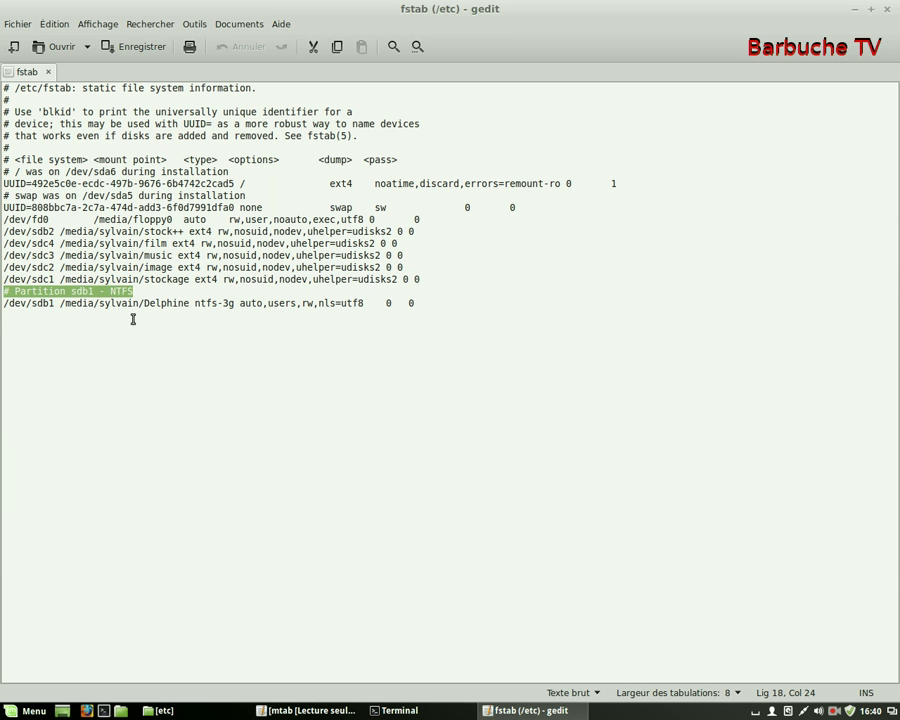
key("ctrl+End")
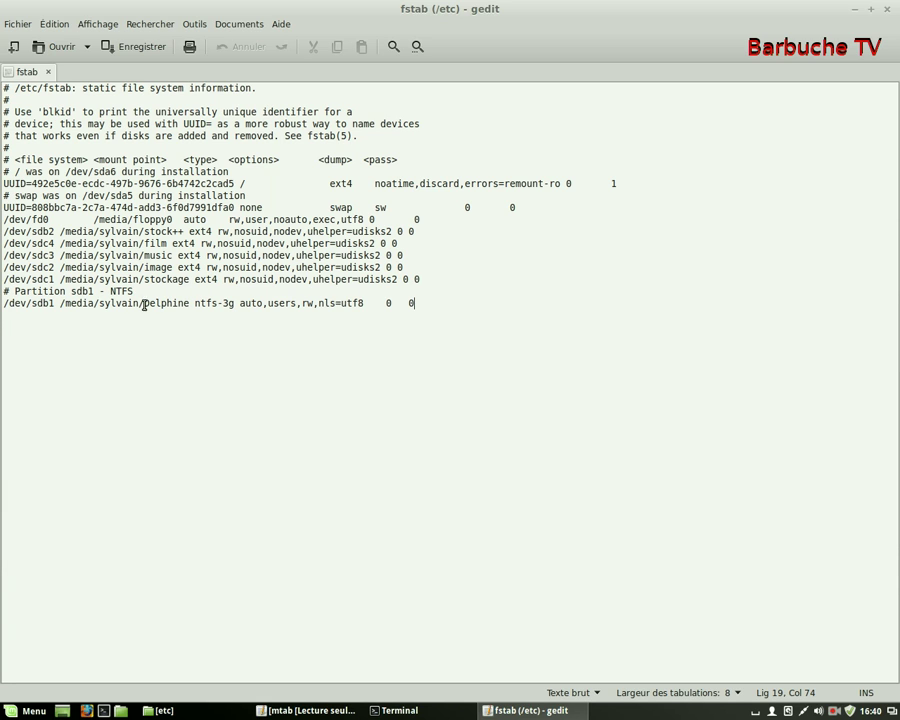
left_click(196, 302)
left_click_drag(196, 303, 435, 306)
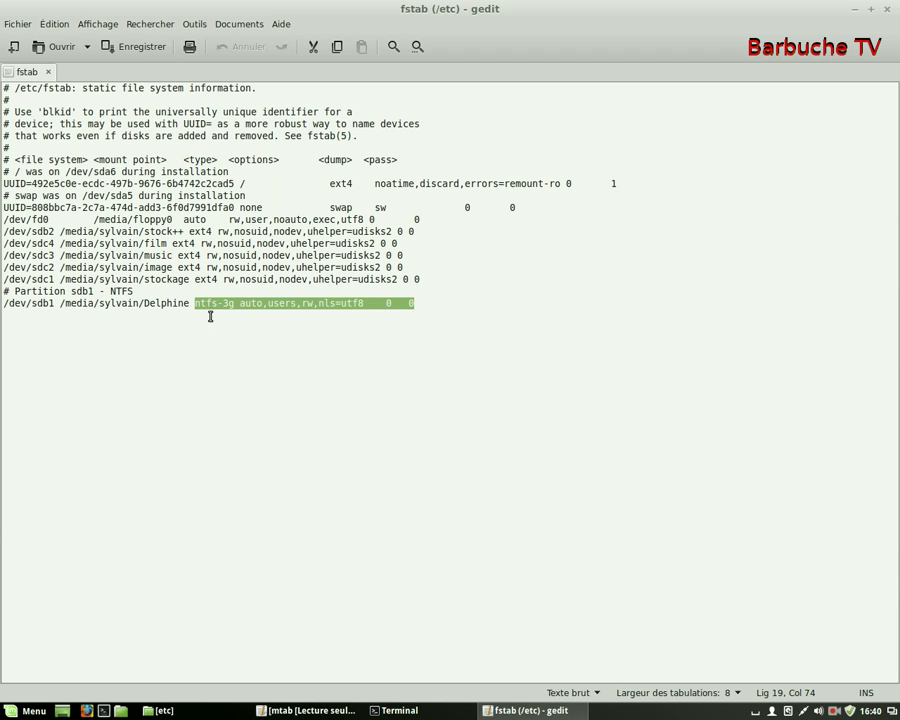
key("End")
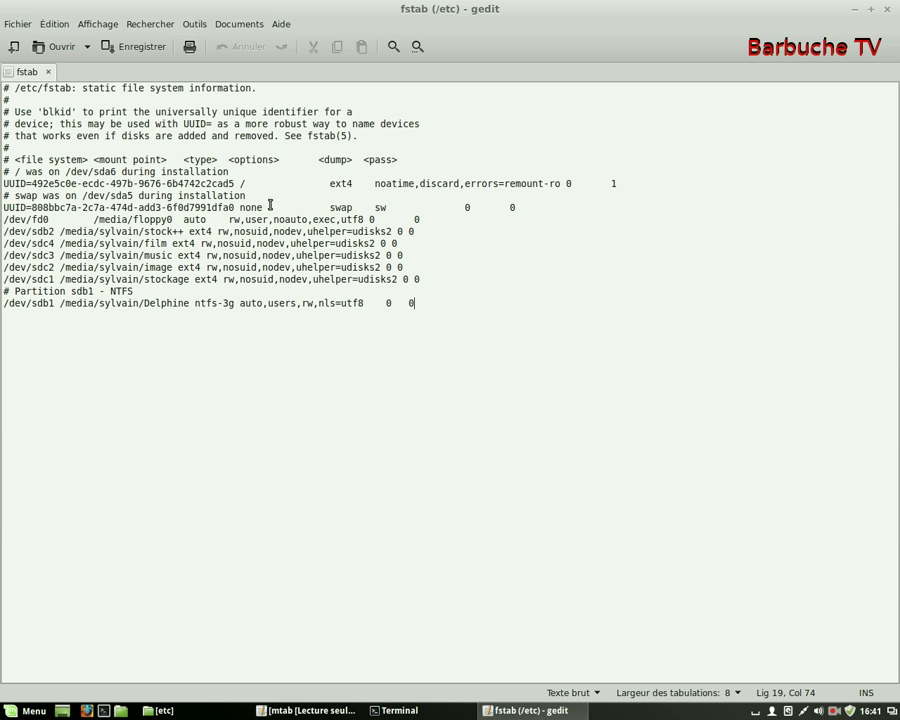
Step: Close the fstab editor, the terminal and the minimised mtab window
left_click(890, 10)
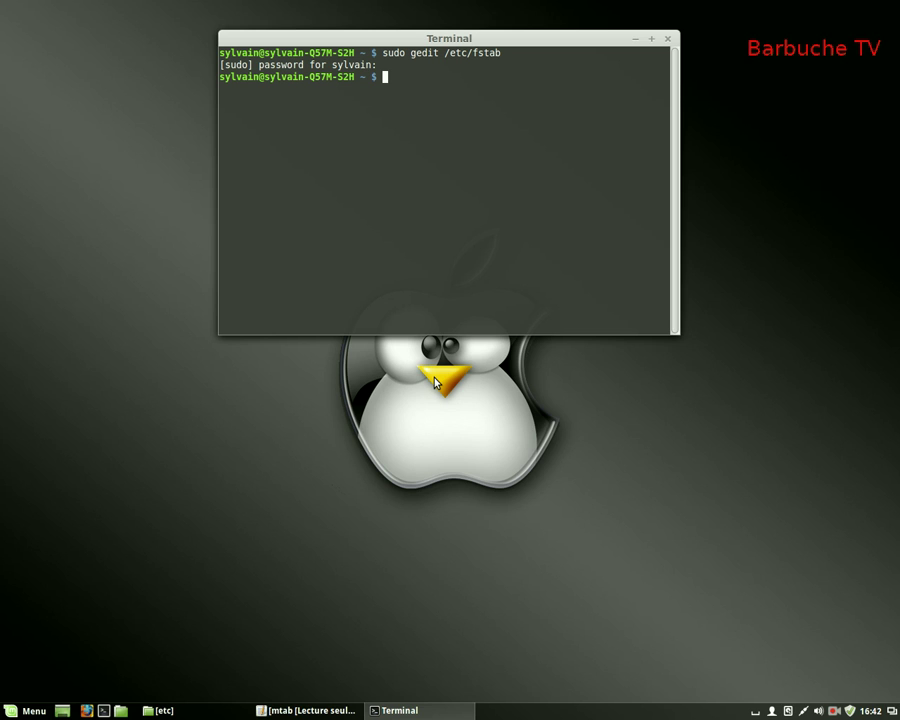
left_click(668, 39)
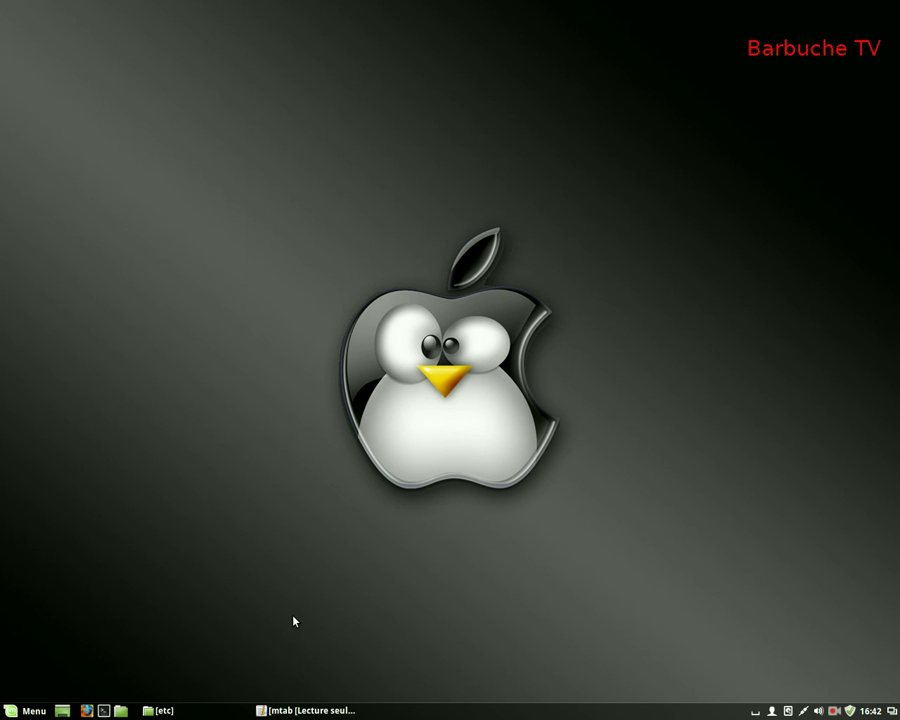
left_click(305, 710)
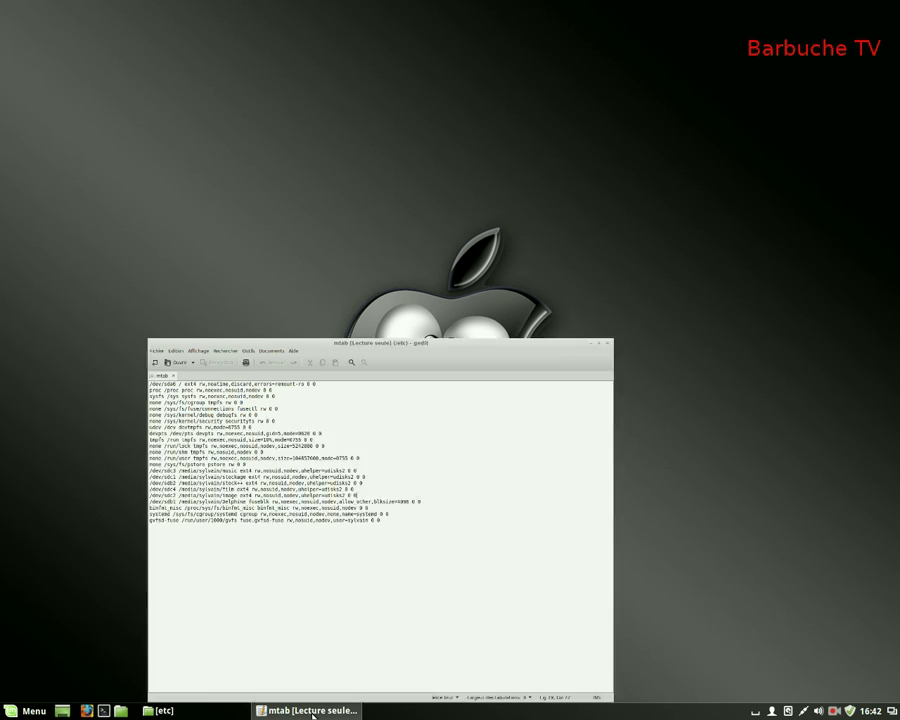
left_click(886, 10)
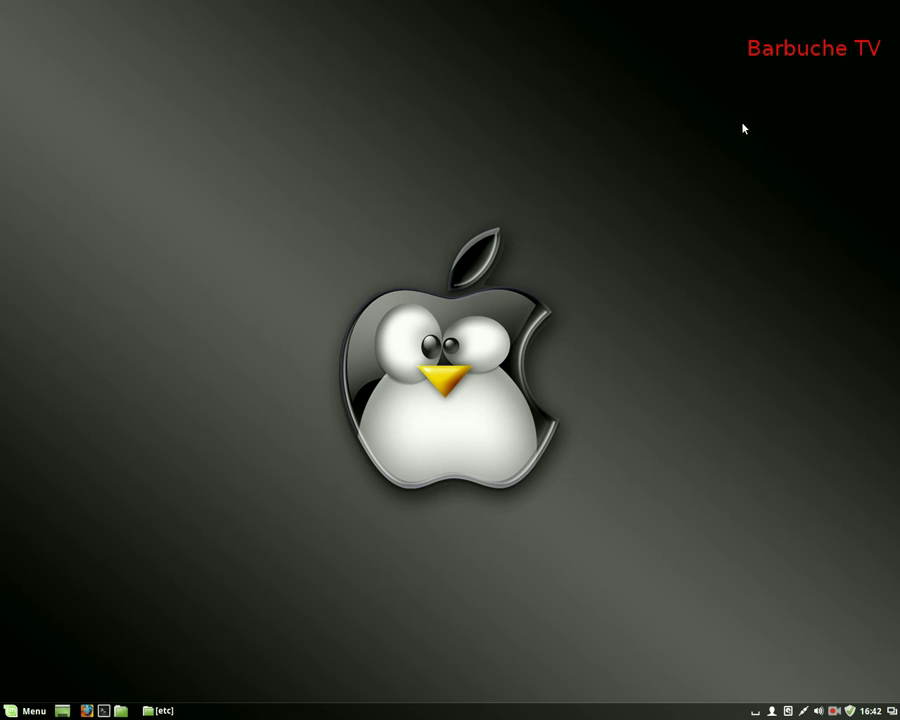